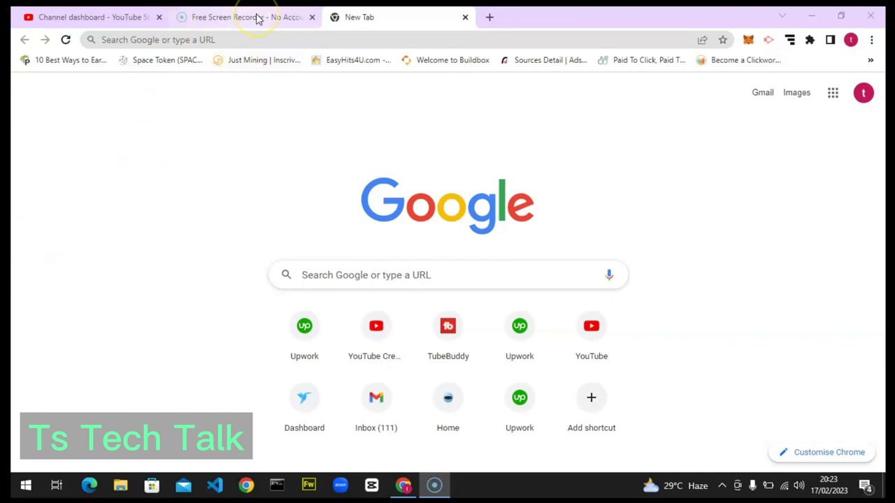
- Open the channel's Audience analytics and scroll to Top geographies, showing Nigeria 9.6% and Brazil 1.4%
{"action": "mouse_move", "coordinate": [259, 19]}
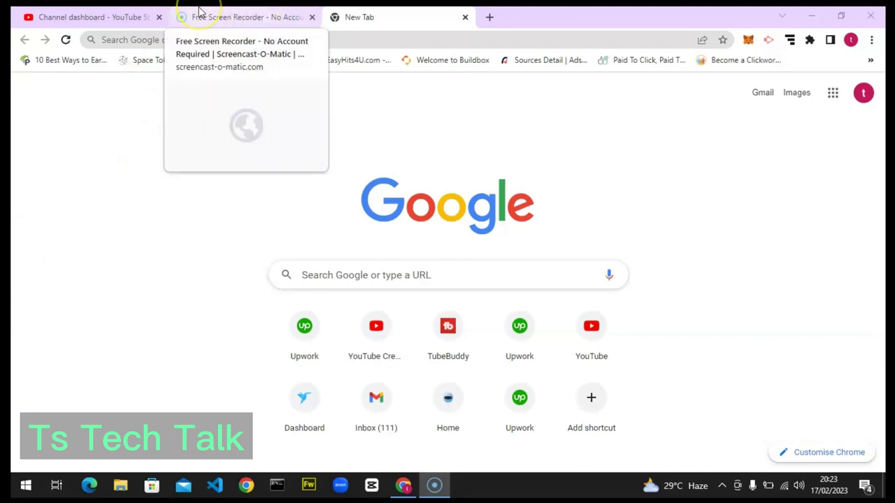
{"action": "left_click", "coordinate": [103, 14]}
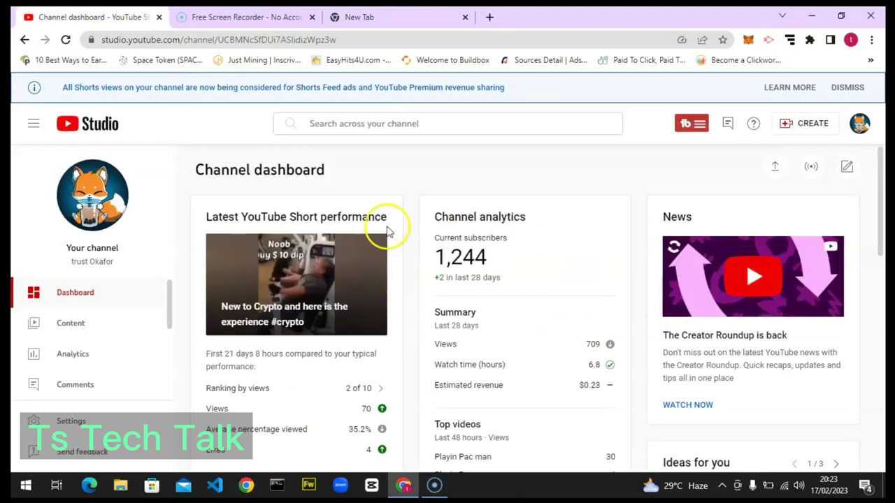
{"action": "left_click", "coordinate": [74, 355]}
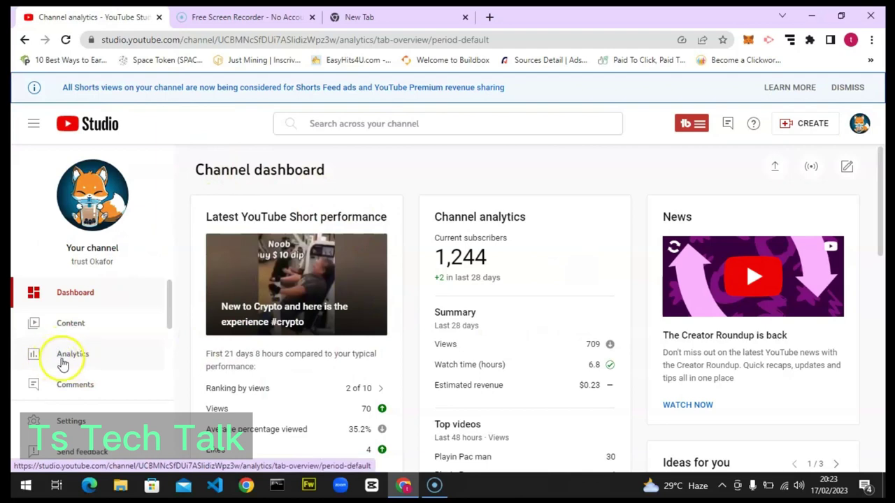
{"action": "left_click", "coordinate": [78, 360]}
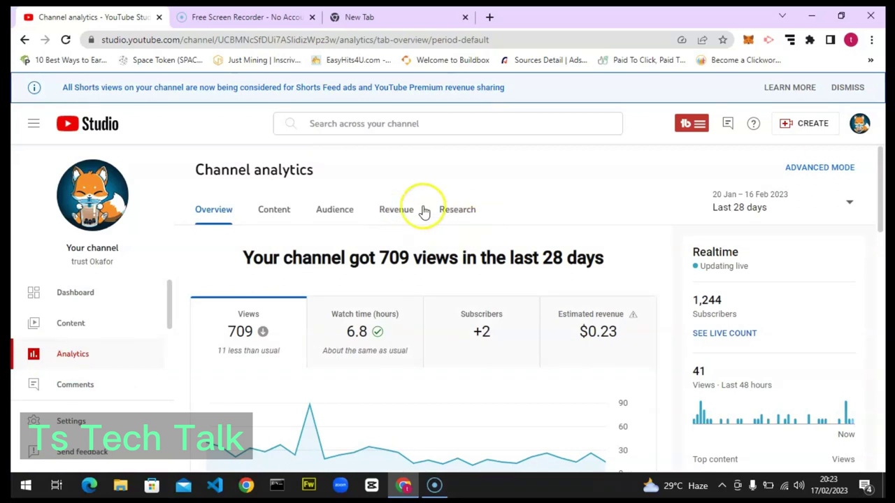
{"action": "left_click", "coordinate": [334, 213]}
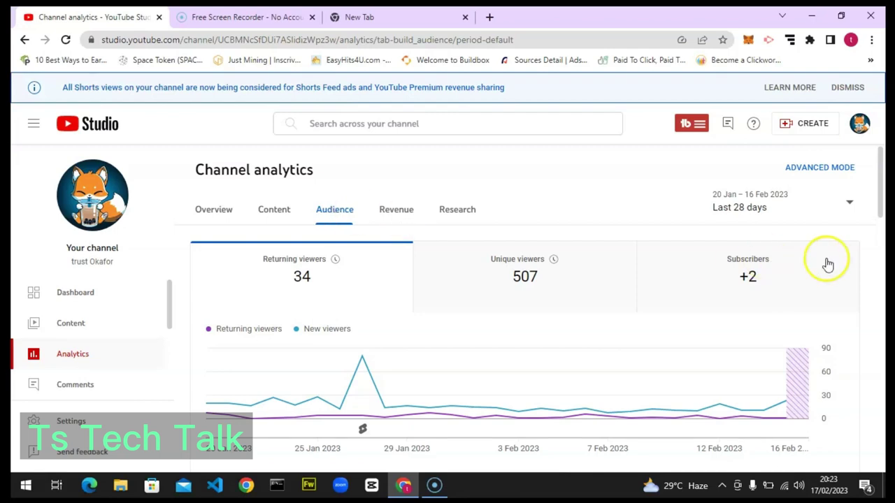
{"action": "scroll", "coordinate": [884, 218], "scroll_direction": "down", "scroll_amount": 1}
{"action": "left_click_drag", "start_coordinate": [884, 218], "coordinate": [884, 323]}
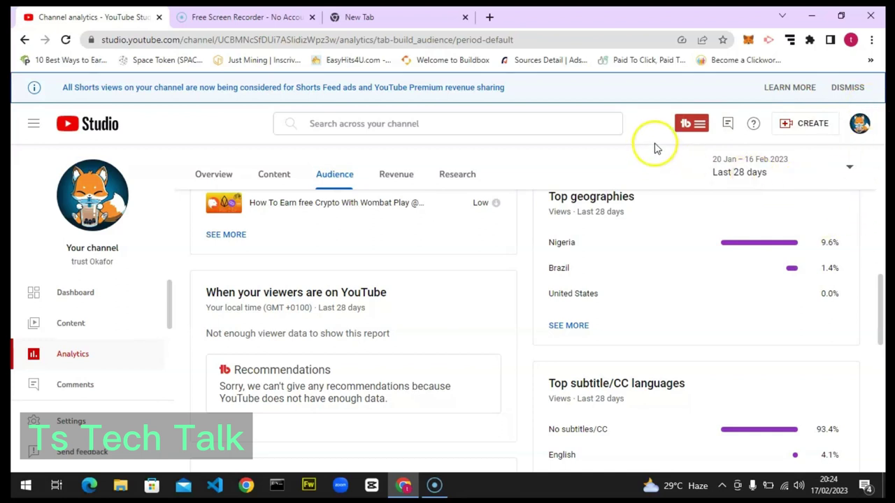
{"action": "left_click", "coordinate": [687, 124]}
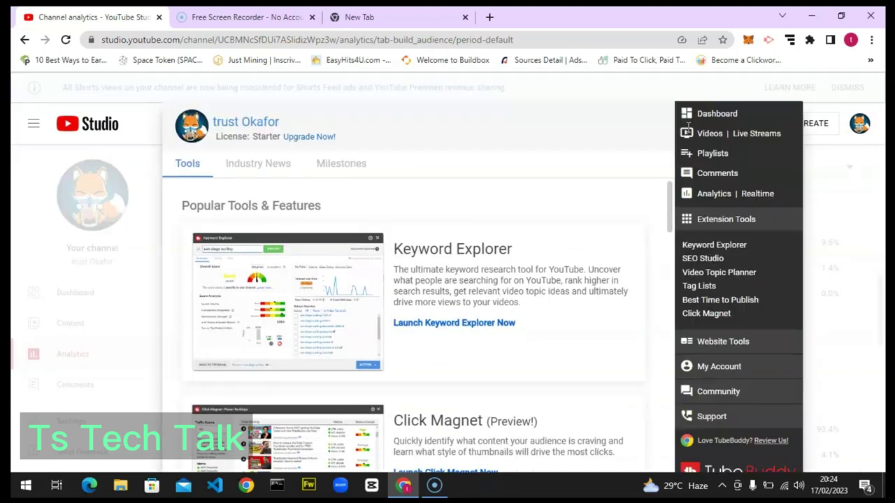
- Launch TubeBuddy's Keyword Explorer from the Extension Tools menu
{"action": "left_click", "coordinate": [702, 245]}
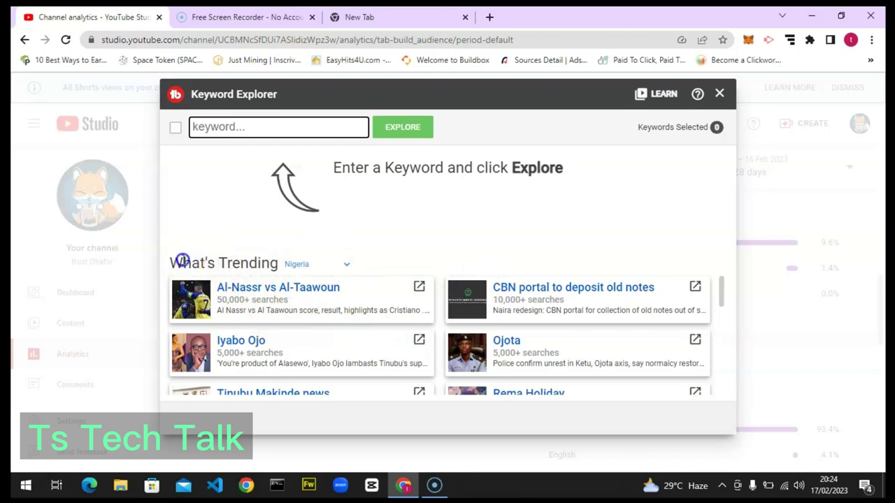
{"action": "left_click_drag", "start_coordinate": [324, 258], "coordinate": [184, 263]}
{"action": "mouse_move", "coordinate": [722, 295]}
{"action": "left_mouse_down"}
{"action": "mouse_move", "coordinate": [722, 399]}
{"action": "mouse_move", "coordinate": [716, 292]}
{"action": "left_mouse_up"}
{"action": "left_click", "coordinate": [468, 234]}
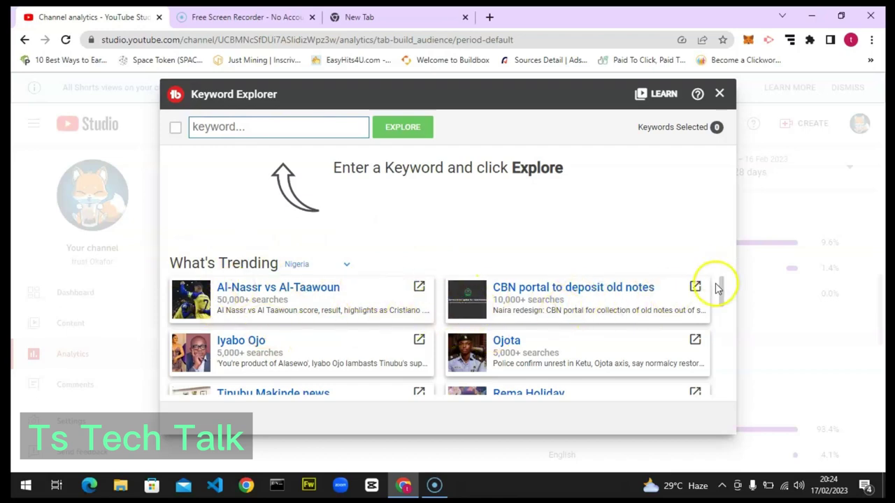
{"action": "left_click_drag", "start_coordinate": [719, 287], "coordinate": [706, 268]}
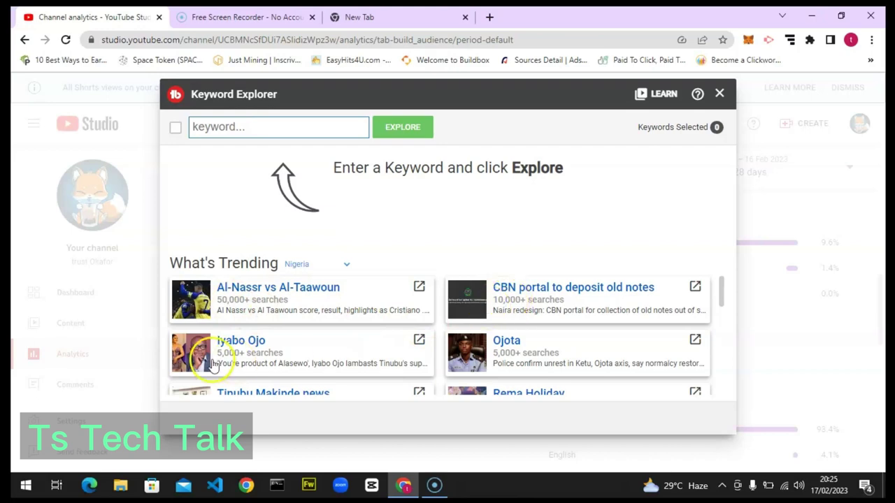
{"action": "left_click_drag", "start_coordinate": [722, 296], "coordinate": [725, 366]}
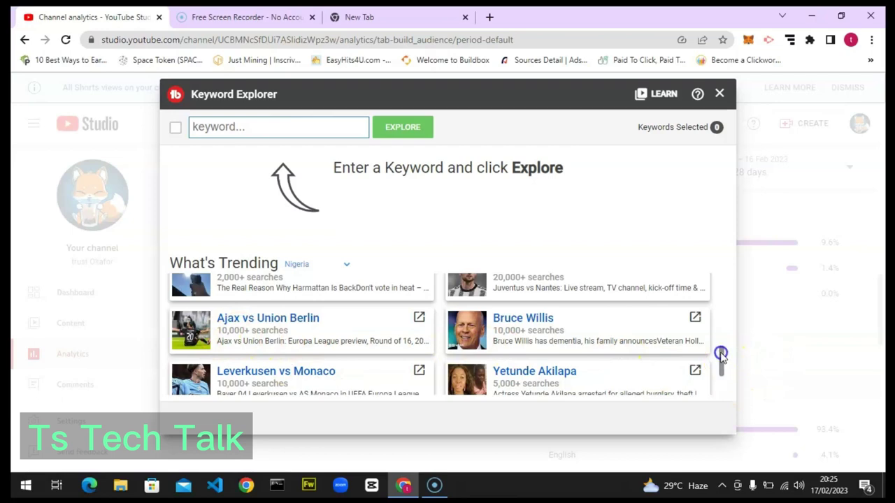
{"action": "left_click_drag", "start_coordinate": [720, 356], "coordinate": [713, 272]}
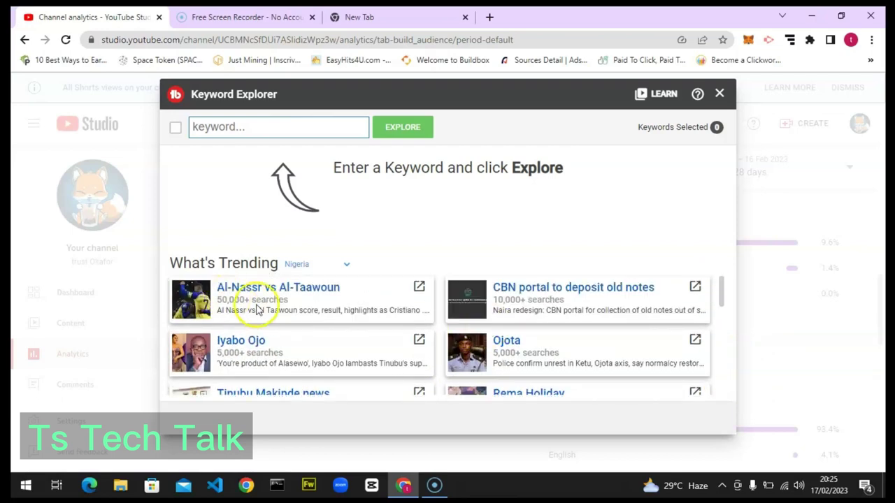
- Analyse the Al-Nassr vs Al-Taawoun trend and highlight its Good 45/100 overall score
{"action": "left_click", "coordinate": [332, 308]}
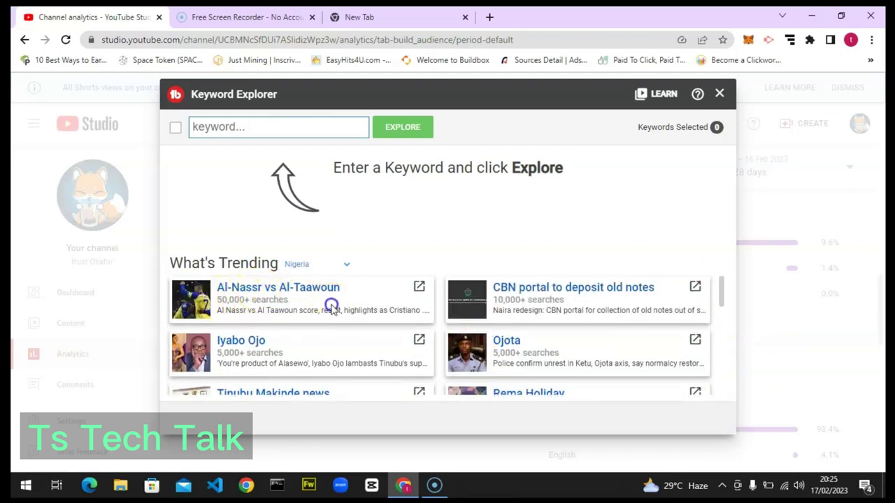
{"action": "left_click", "coordinate": [320, 290]}
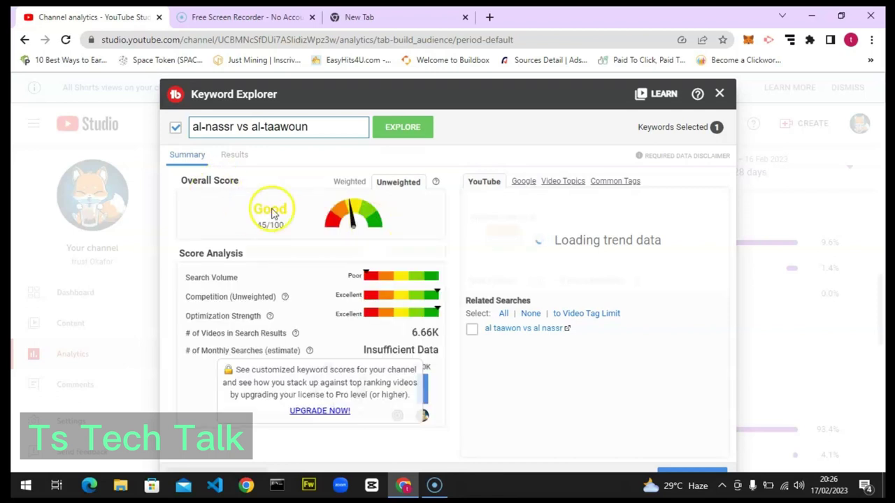
{"action": "left_click_drag", "start_coordinate": [253, 209], "coordinate": [295, 213]}
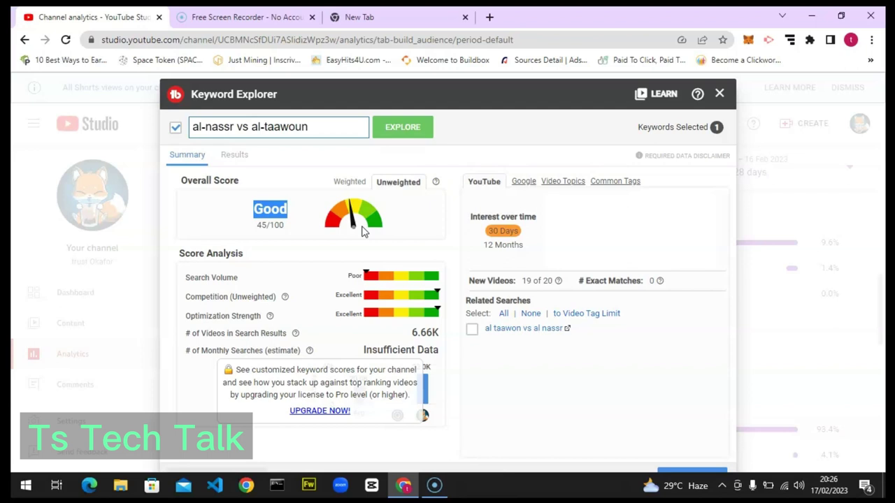
{"action": "left_click", "coordinate": [300, 226]}
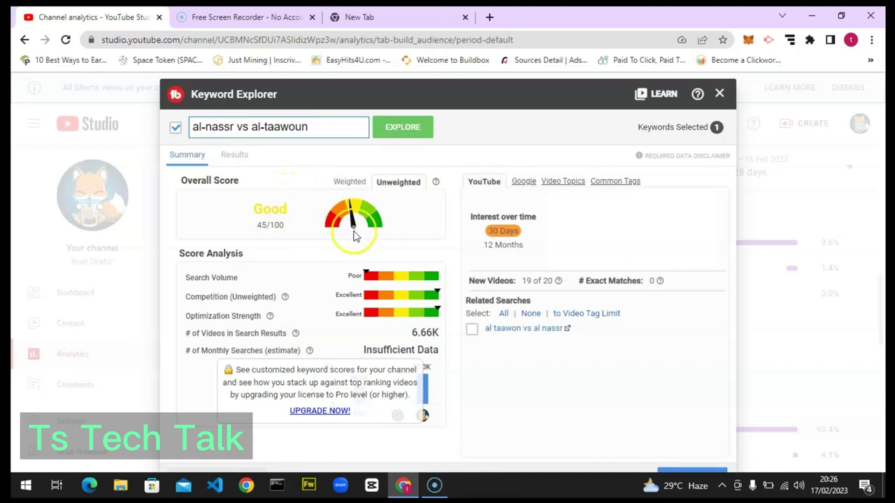
{"action": "left_click", "coordinate": [318, 207]}
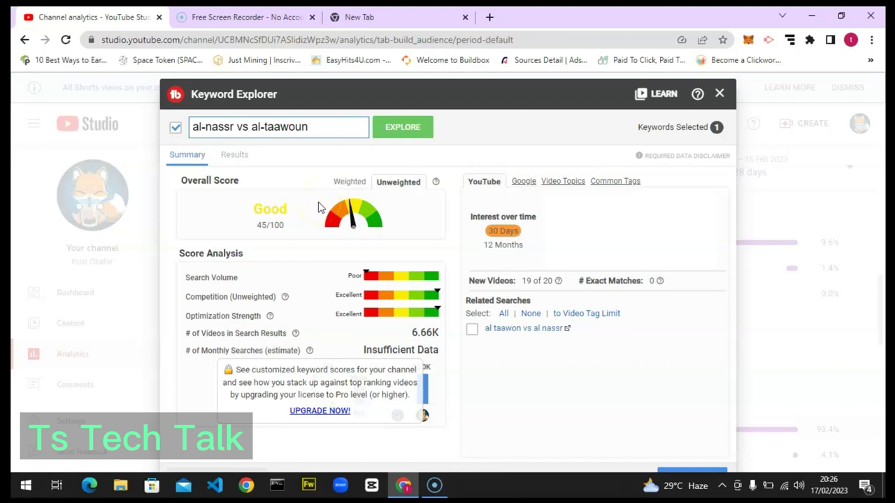
{"action": "mouse_move", "coordinate": [315, 204]}
{"action": "left_mouse_down"}
{"action": "mouse_move", "coordinate": [291, 231]}
{"action": "mouse_move", "coordinate": [270, 219]}
{"action": "mouse_move", "coordinate": [351, 242]}
{"action": "mouse_move", "coordinate": [343, 217]}
{"action": "left_mouse_up"}
- Try the Weighted score, dismiss the Pro upgrade notice, and show the keyword's Google data
{"action": "left_click", "coordinate": [355, 184]}
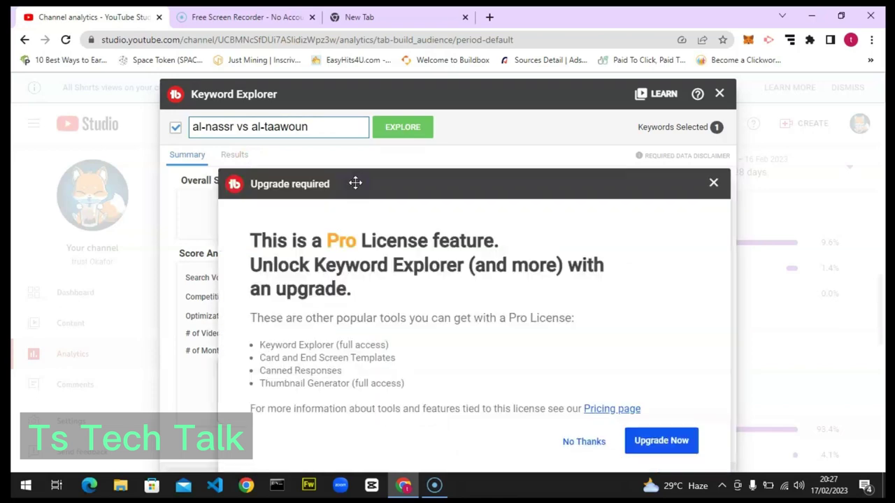
{"action": "left_click", "coordinate": [714, 188]}
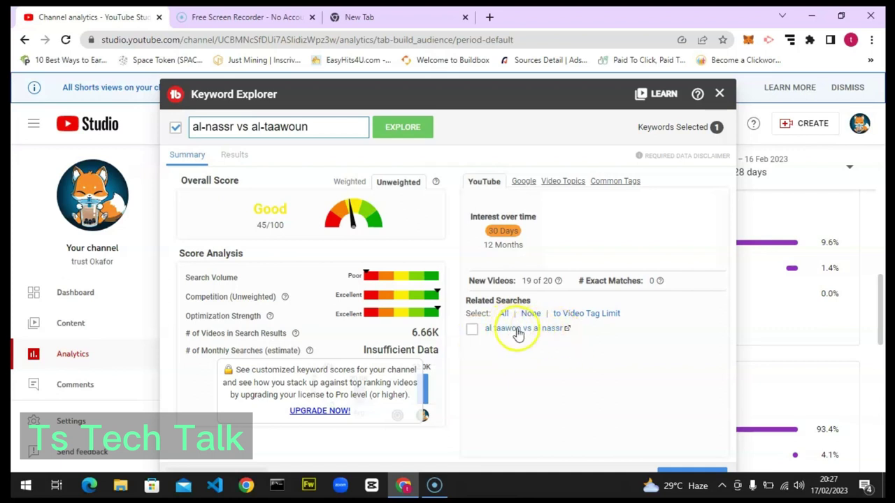
{"action": "left_click", "coordinate": [523, 184]}
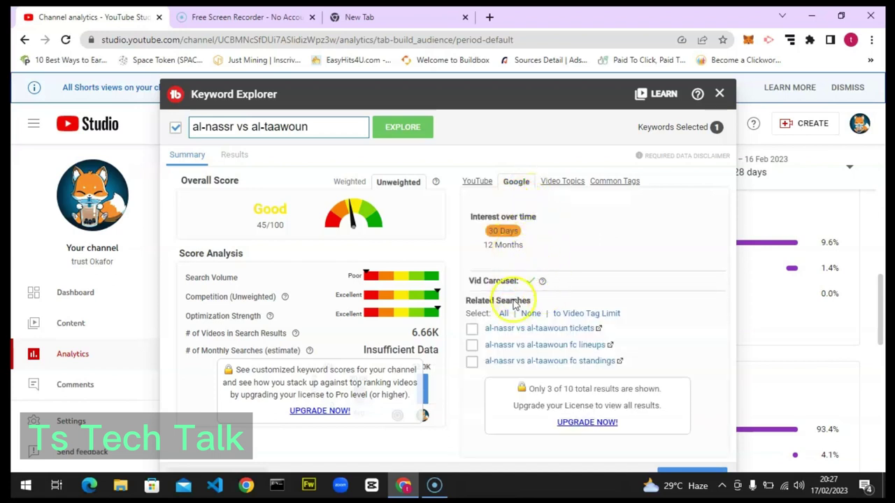
- Cycle through the keyword's YouTube, Google and Video Topics data, ending on its 73 Common Tags
{"action": "left_click", "coordinate": [490, 183]}
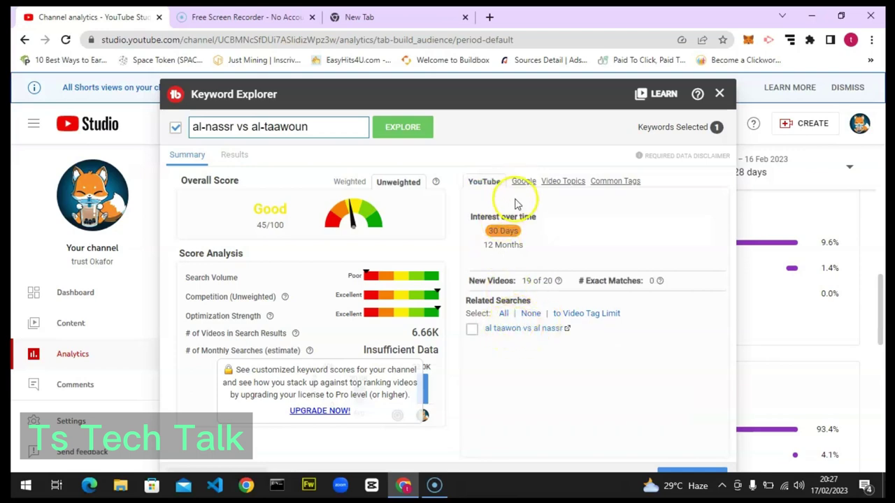
{"action": "left_click", "coordinate": [532, 180]}
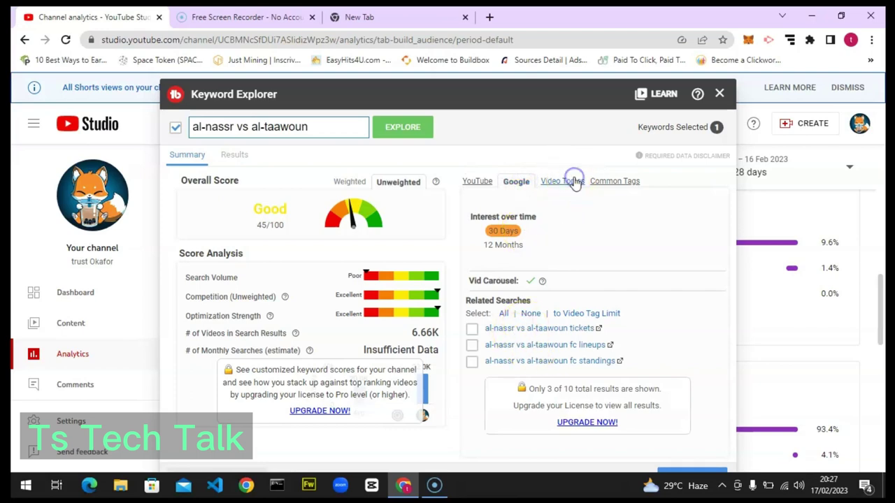
{"action": "left_click_drag", "start_coordinate": [557, 182], "coordinate": [574, 183]}
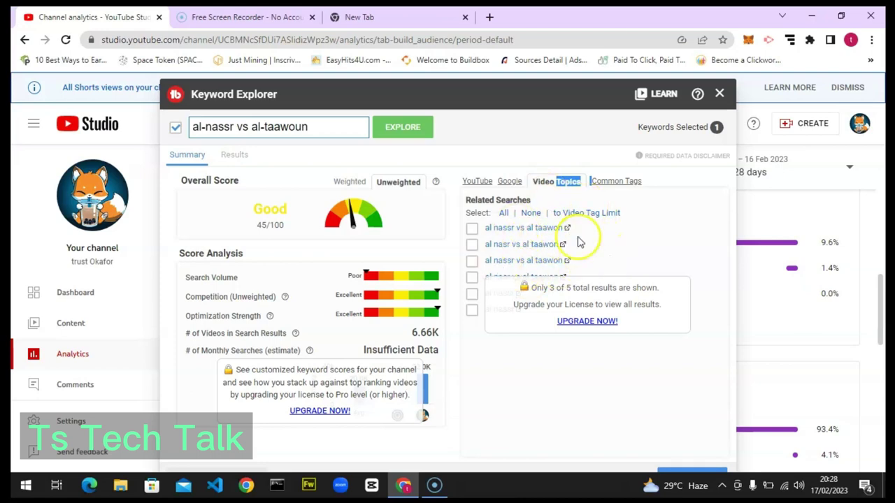
{"action": "left_click", "coordinate": [619, 183]}
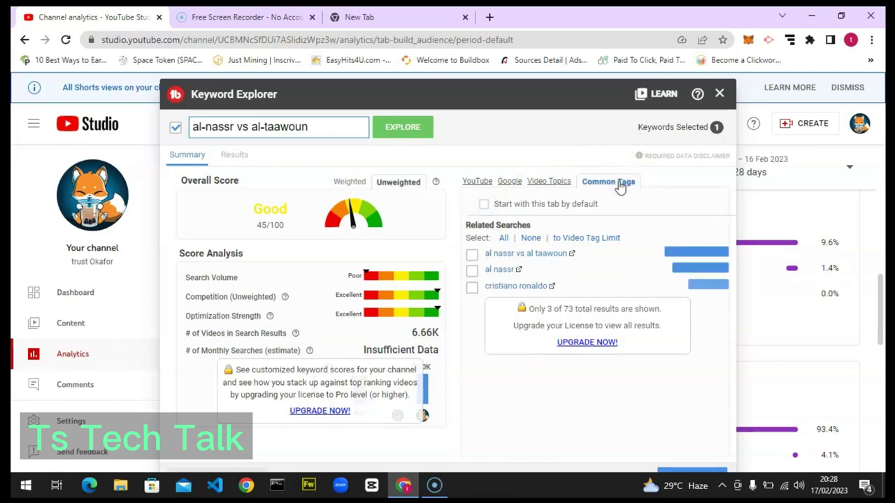
- Uncheck the al-nassr vs al-taawoun keyword and close Keyword Explorer
{"action": "left_click", "coordinate": [174, 131]}
{"action": "left_click", "coordinate": [718, 98]}
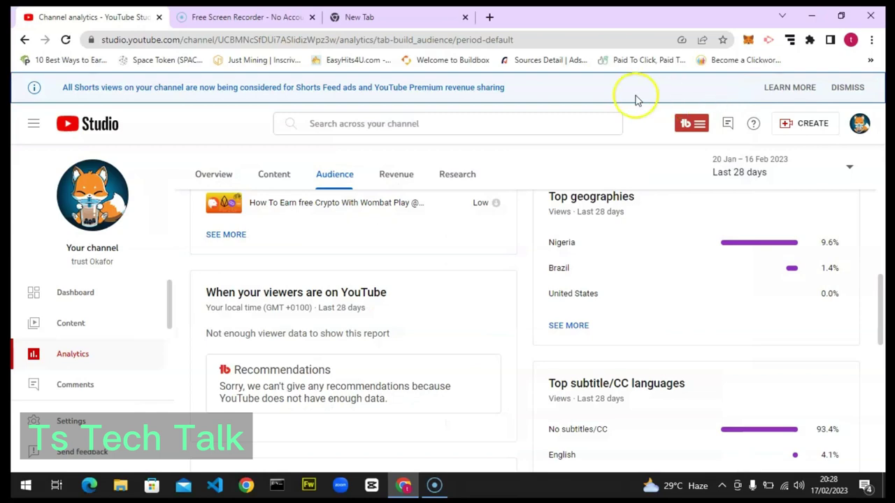
- Relaunch Keyword Explorer from the TubeBuddy Extension Tools menu
{"action": "left_click", "coordinate": [691, 124]}
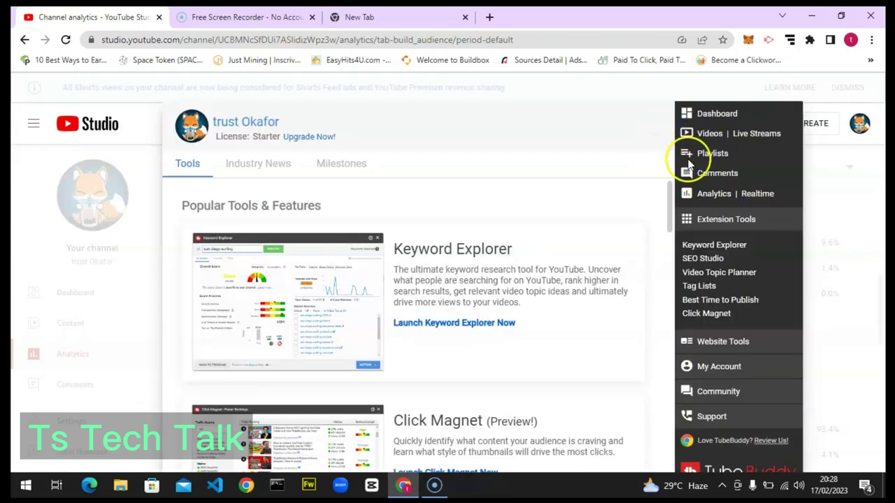
{"action": "left_click", "coordinate": [714, 243]}
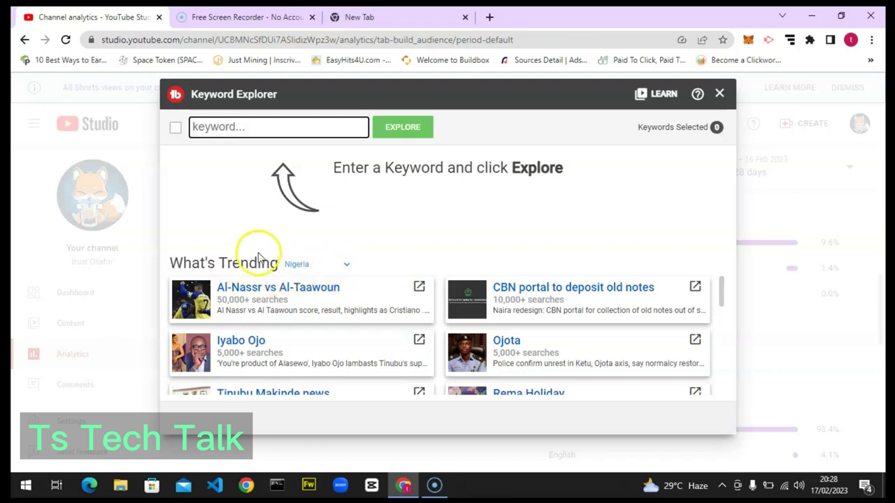
- Change the What's Trending country to United States, showing Fetterman and PGA Tour at 100,000+
{"action": "left_click", "coordinate": [333, 270]}
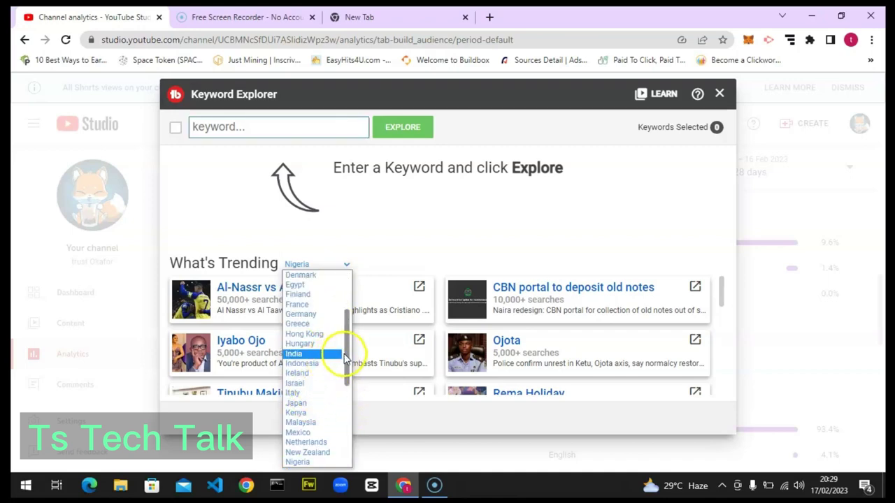
{"action": "left_click_drag", "start_coordinate": [347, 357], "coordinate": [347, 432]}
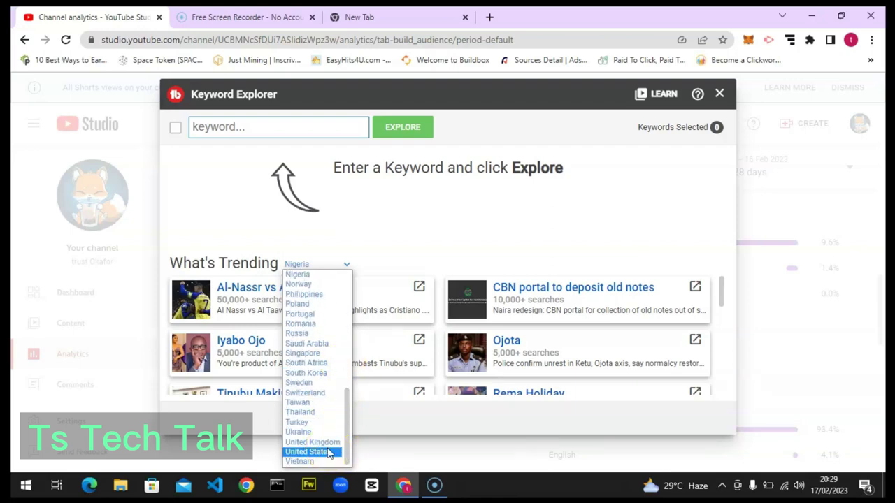
{"action": "left_click", "coordinate": [329, 452]}
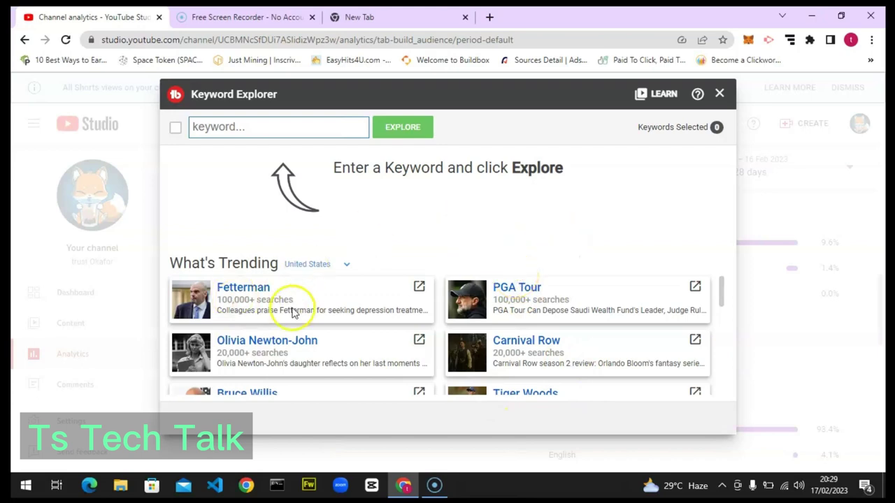
{"action": "left_click_drag", "start_coordinate": [256, 300], "coordinate": [214, 300]}
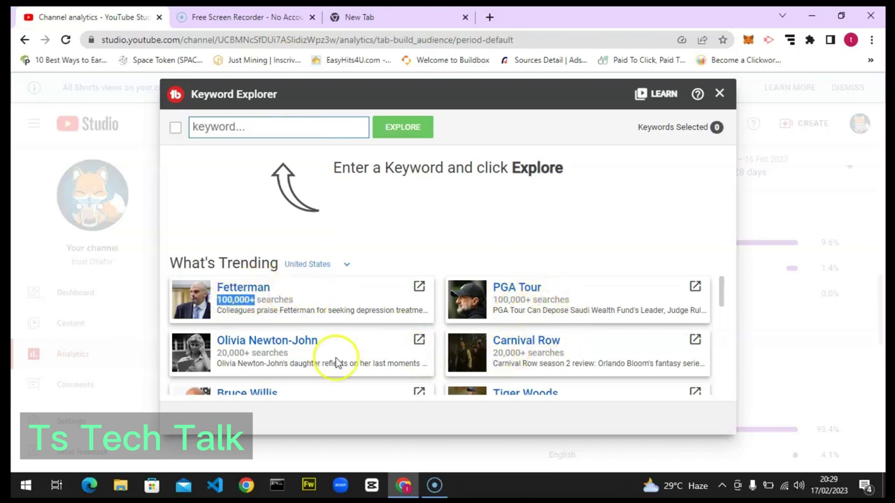
{"action": "left_click_drag", "start_coordinate": [722, 287], "coordinate": [724, 309]}
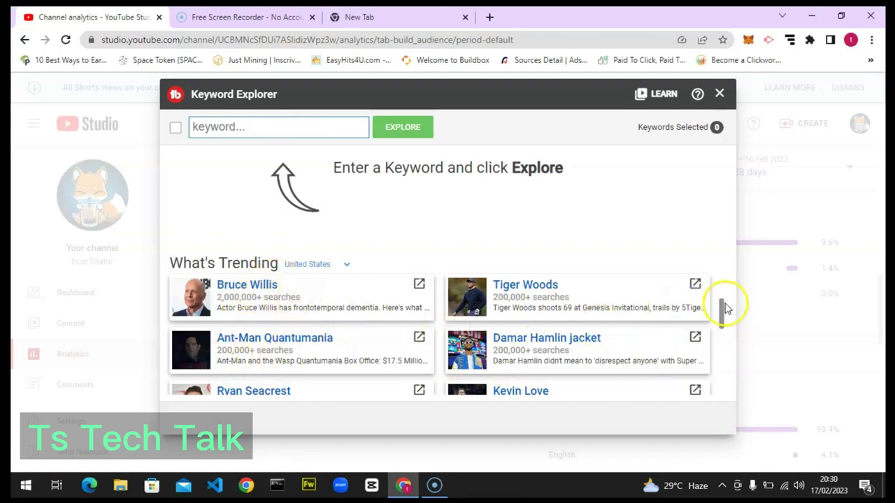
{"action": "left_click_drag", "start_coordinate": [723, 311], "coordinate": [731, 369]}
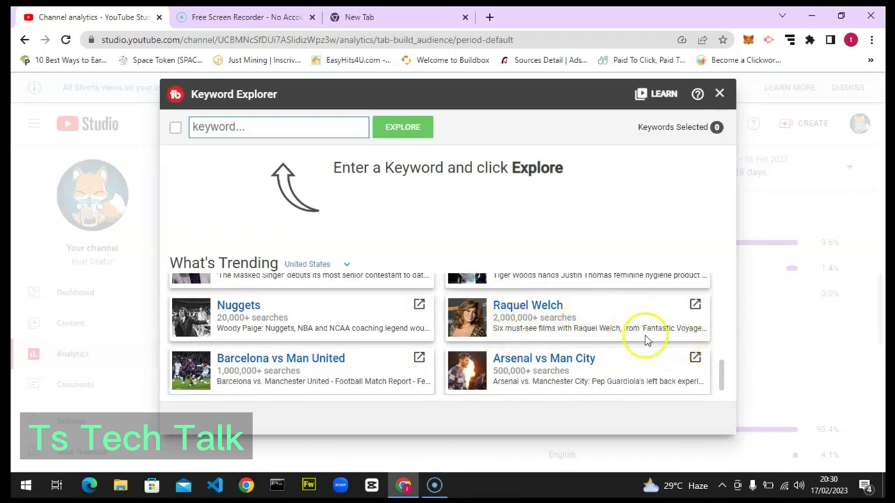
{"action": "left_click_drag", "start_coordinate": [723, 376], "coordinate": [724, 390]}
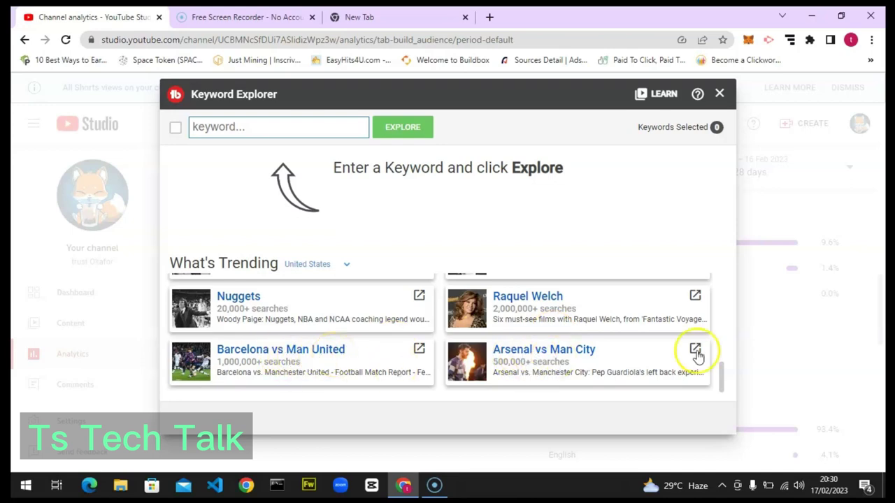
{"action": "left_click_drag", "start_coordinate": [724, 371], "coordinate": [723, 293]}
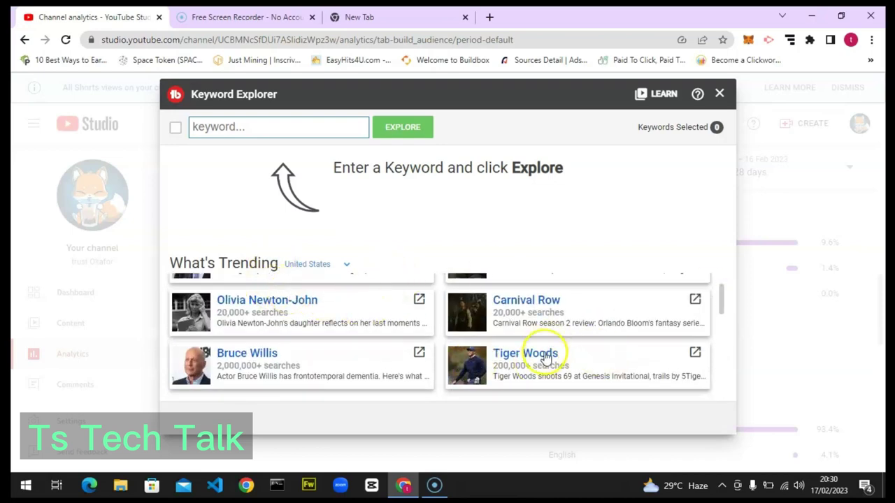
{"action": "left_click_drag", "start_coordinate": [723, 303], "coordinate": [722, 285]}
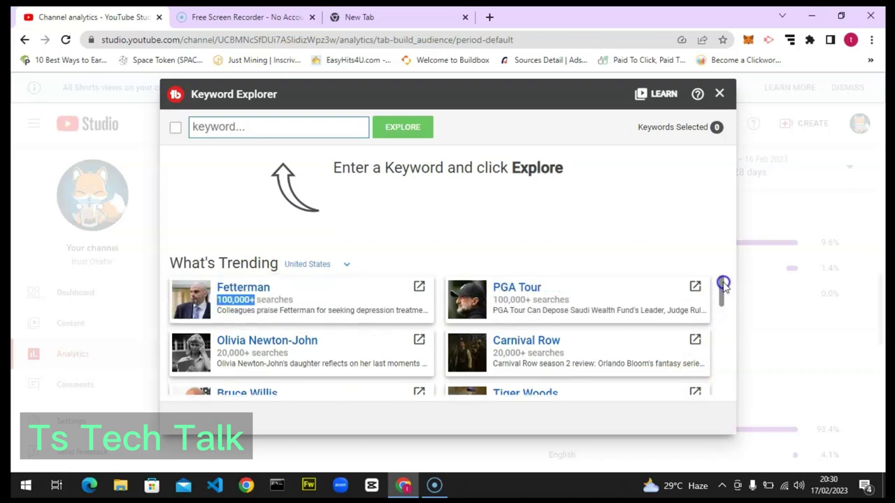
{"action": "left_click", "coordinate": [431, 245]}
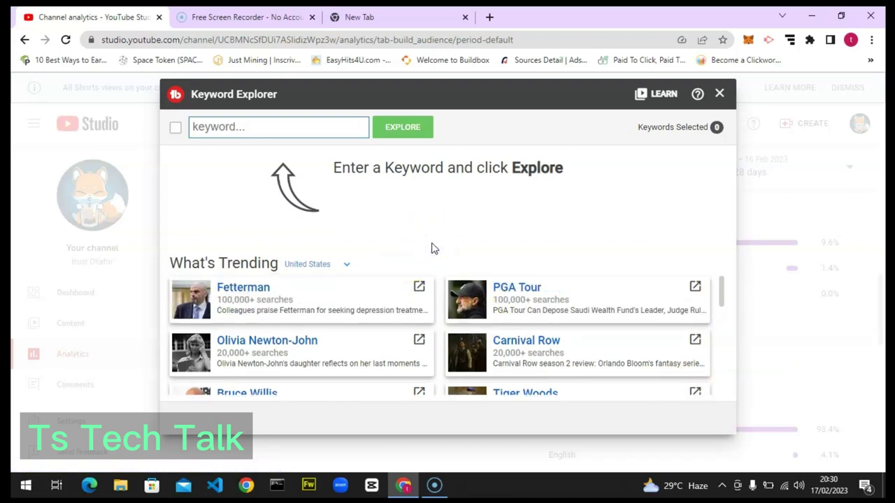